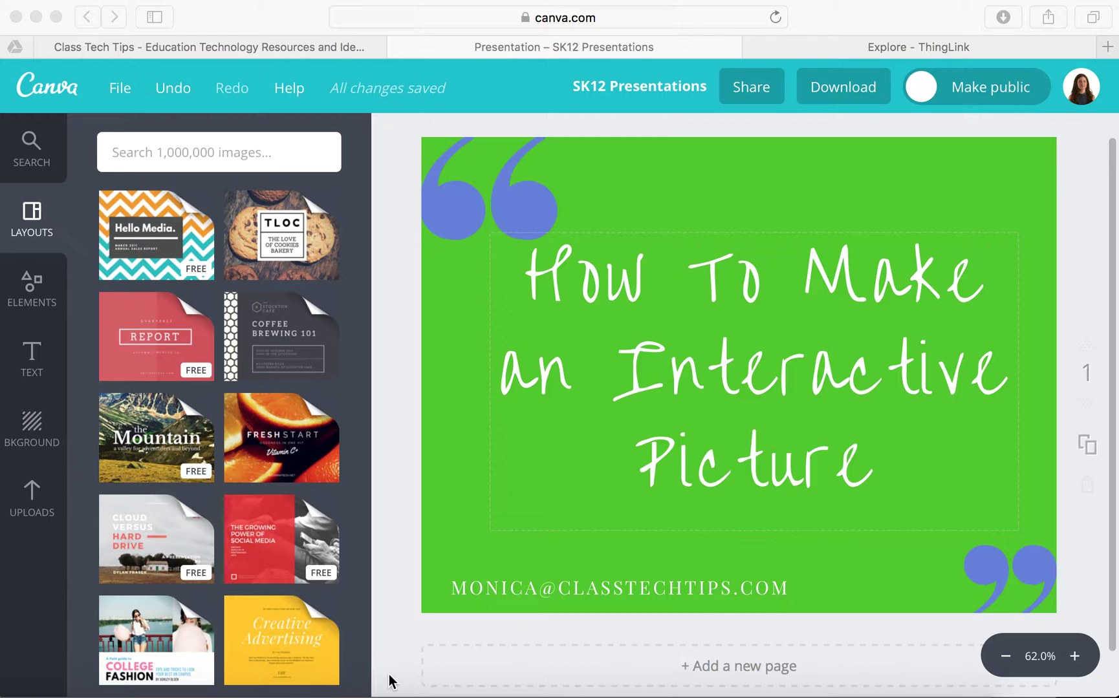
# Step: In the ThingLink tab, start a new interactive image from CREATE to reach Upload Images
pyautogui.click(796, 51)
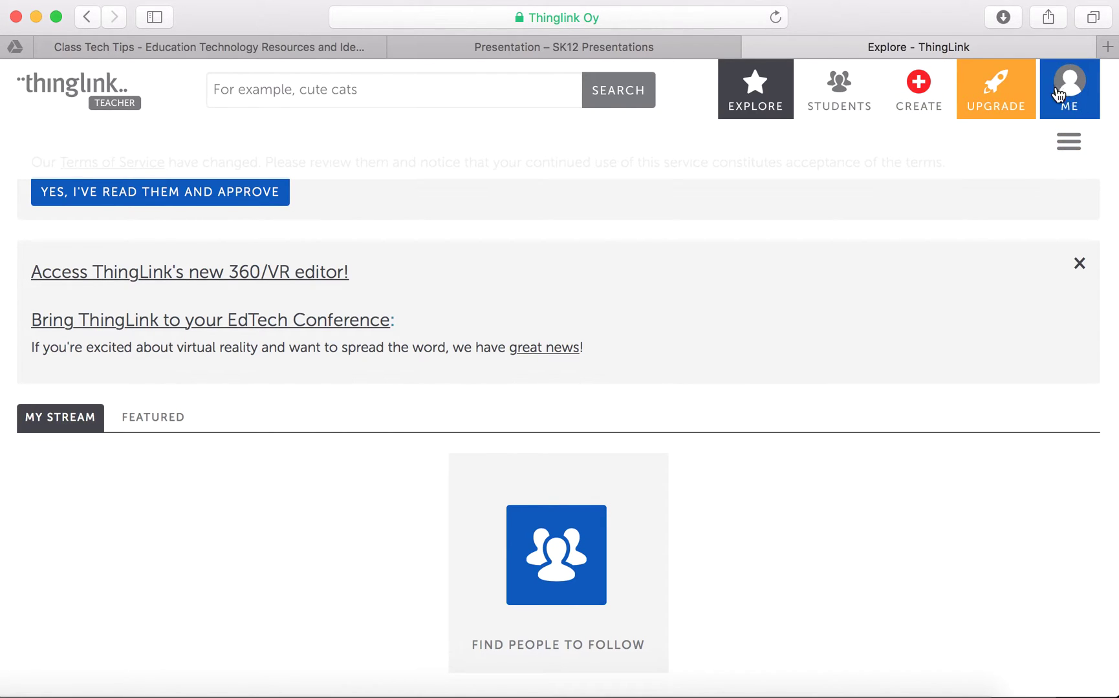
pyautogui.click(917, 91)
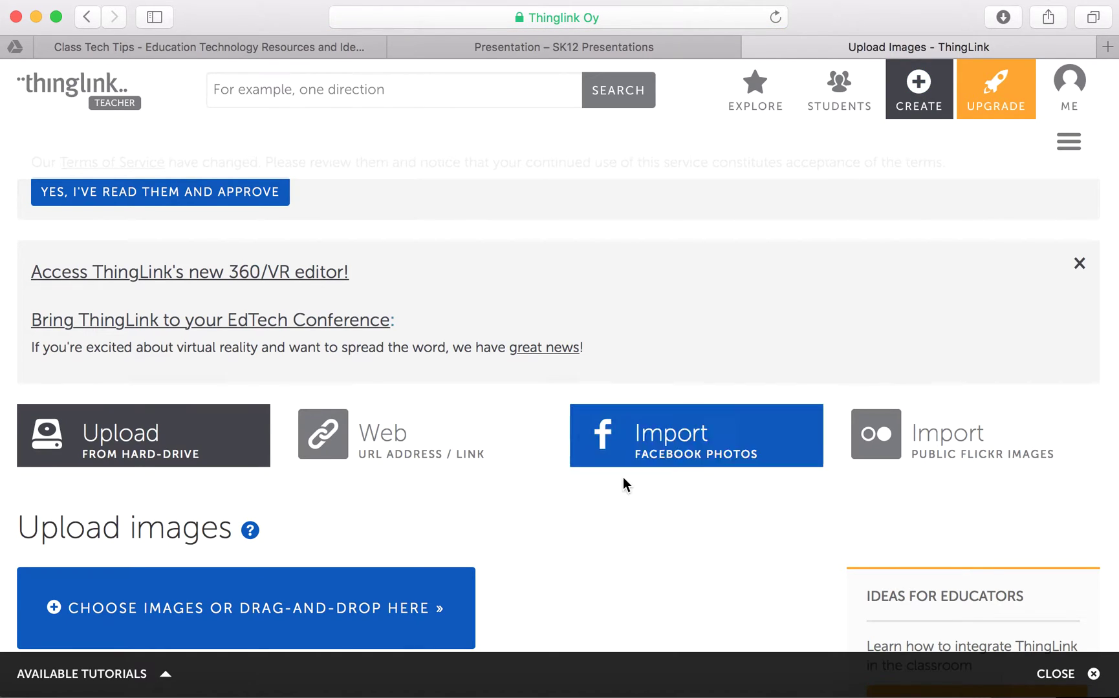
pyautogui.scroll(-4, 610, 518)
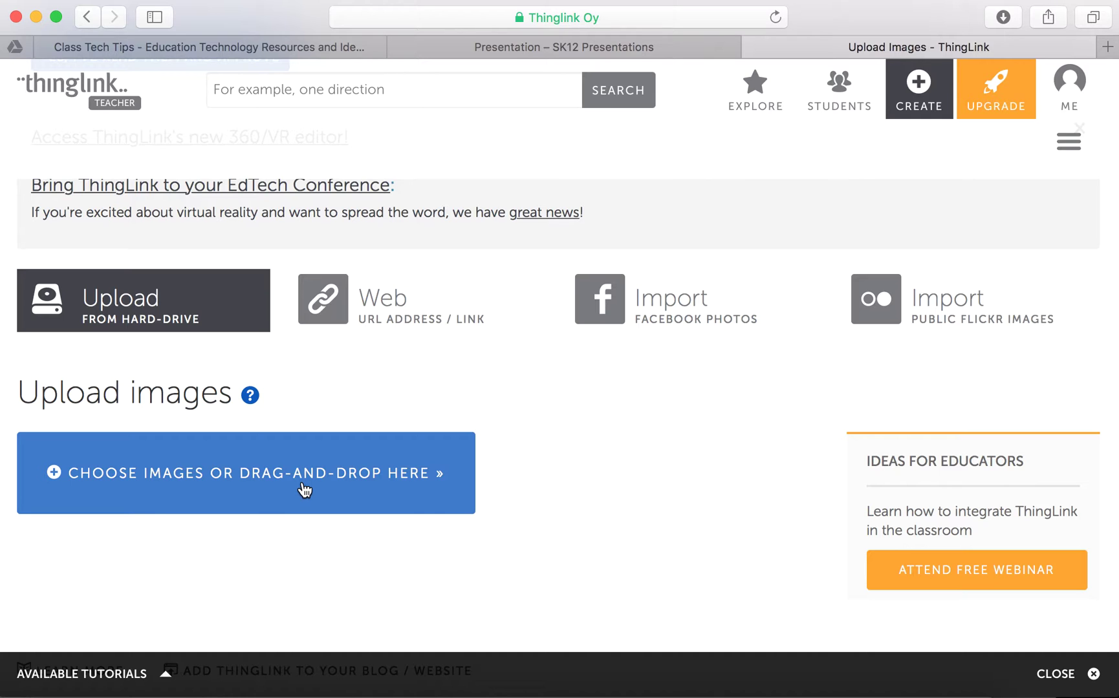
# Step: Upload the How-to Start a Backchannel in Your Classroom poster from the Downloads folder
pyautogui.click(175, 476)
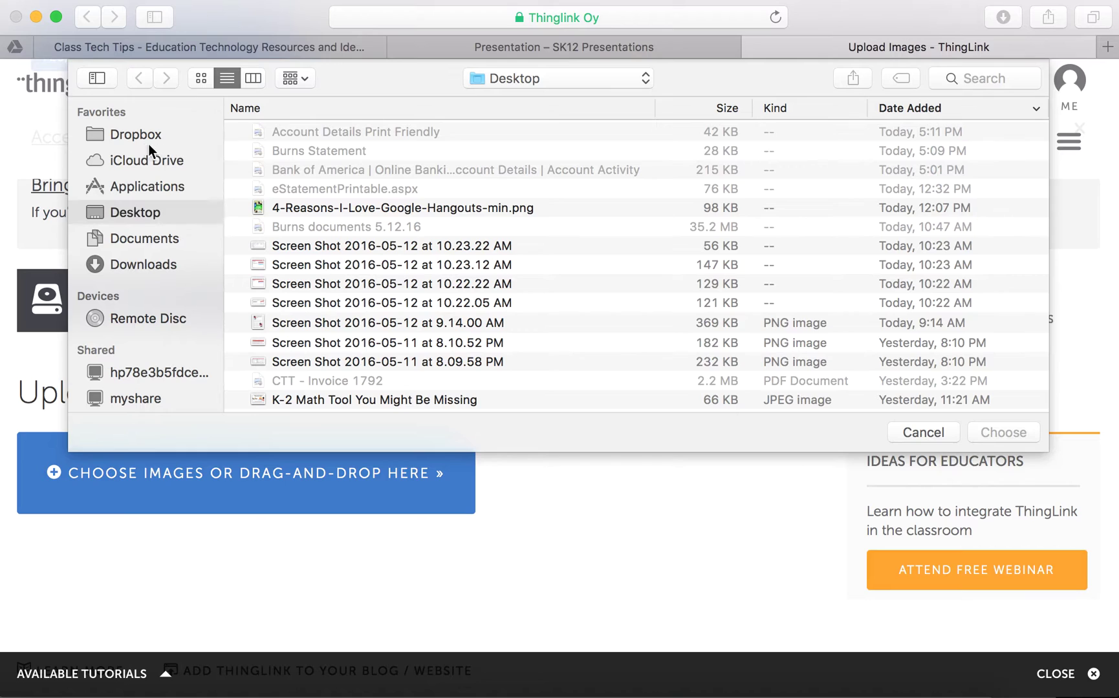
pyautogui.click(133, 265)
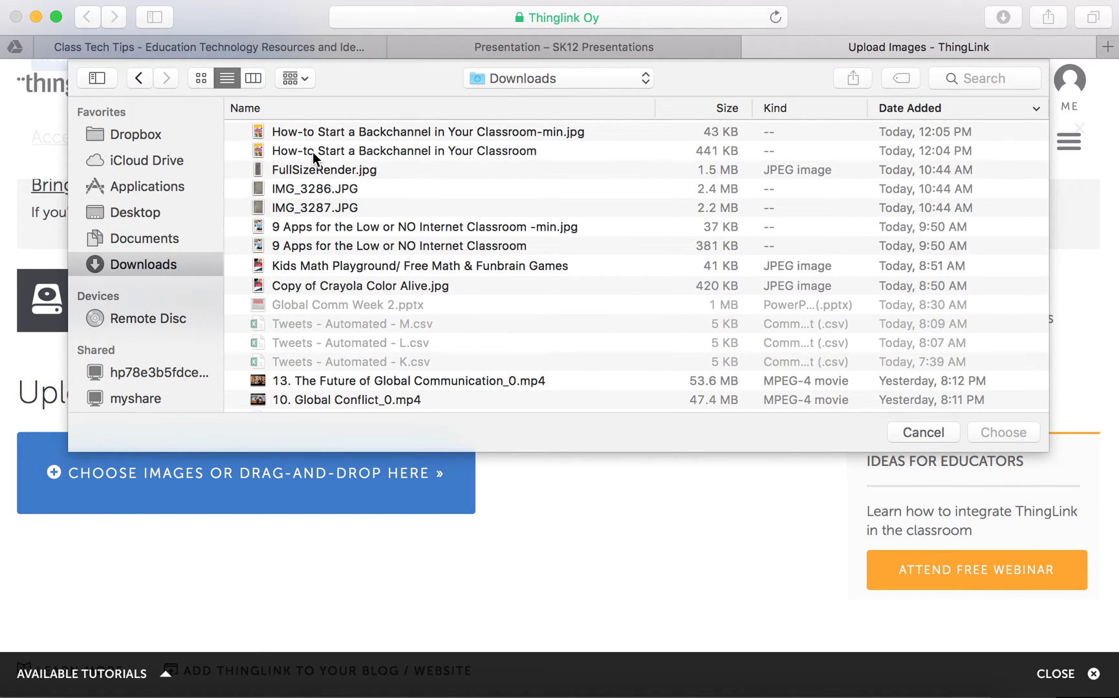
pyautogui.click(313, 152)
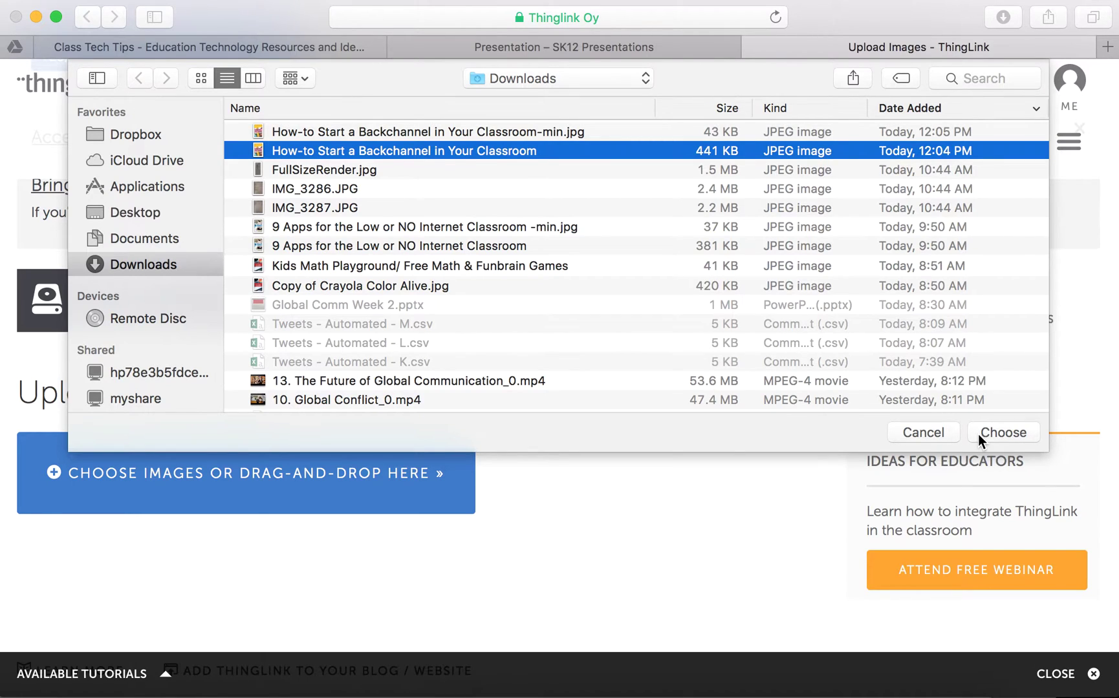
pyautogui.click(978, 434)
pyautogui.scroll(-3, 707, 569)
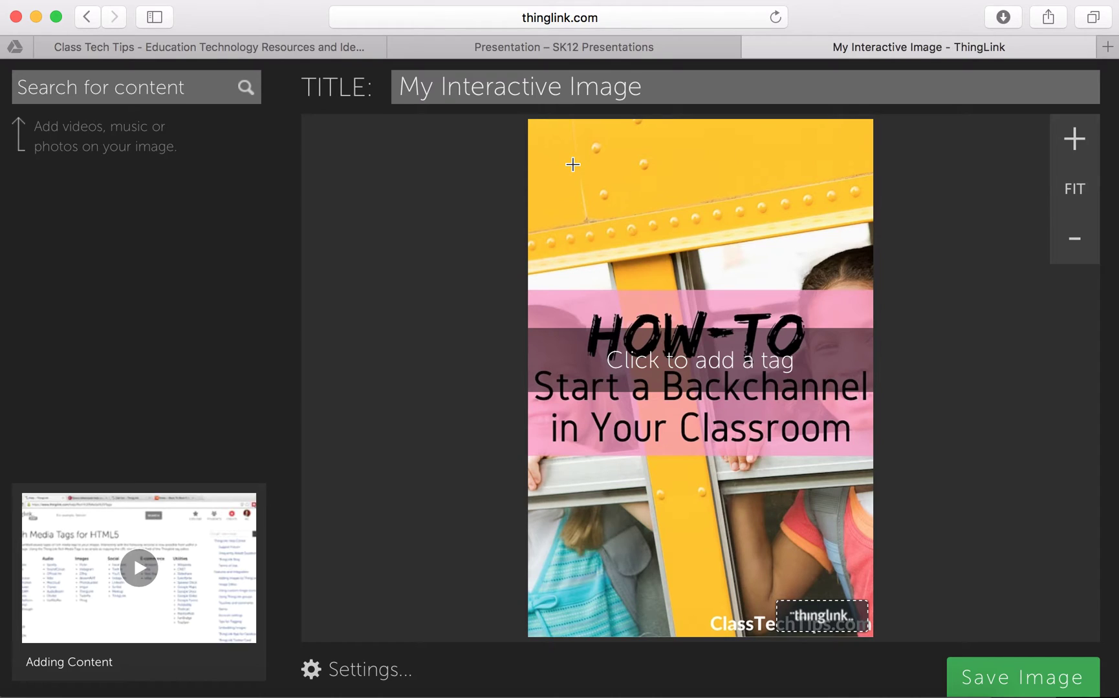
# Step: Place a tag near the poster's top-left corner and give it the black A icon
pyautogui.click(572, 165)
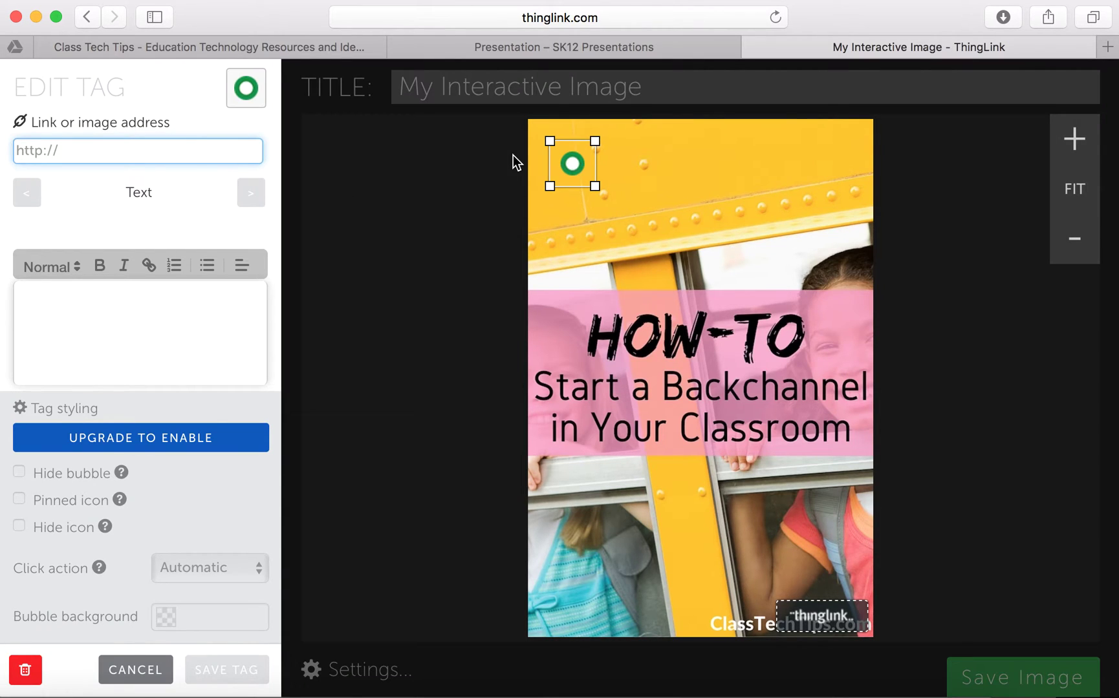
pyautogui.click(248, 90)
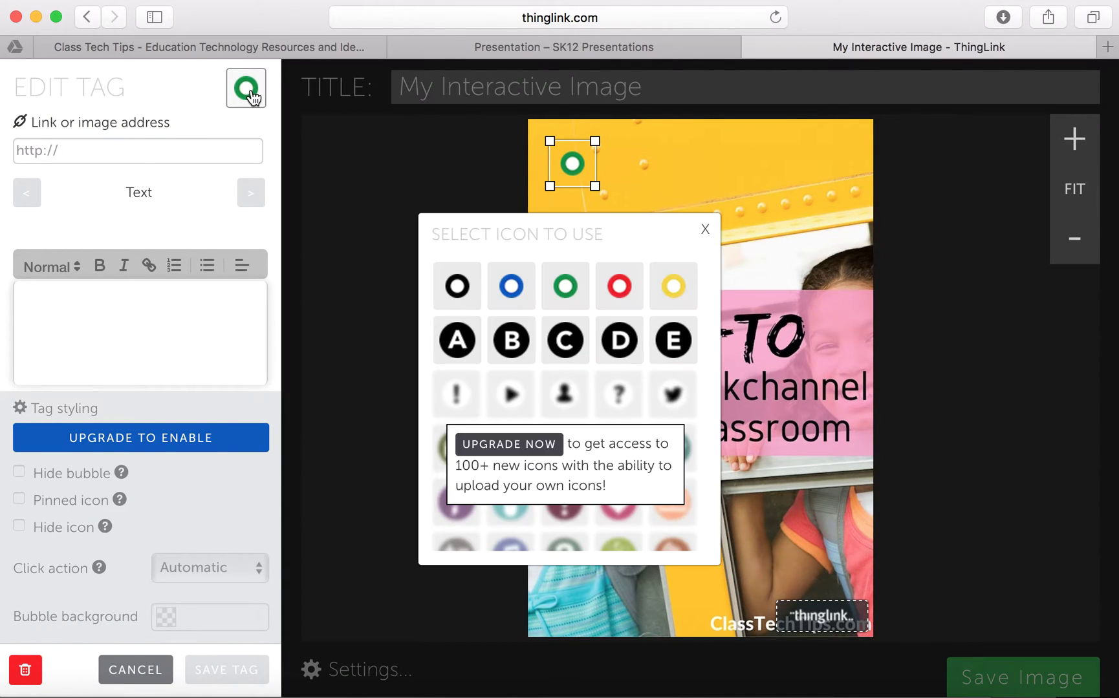
pyautogui.scroll(-2, 487, 349)
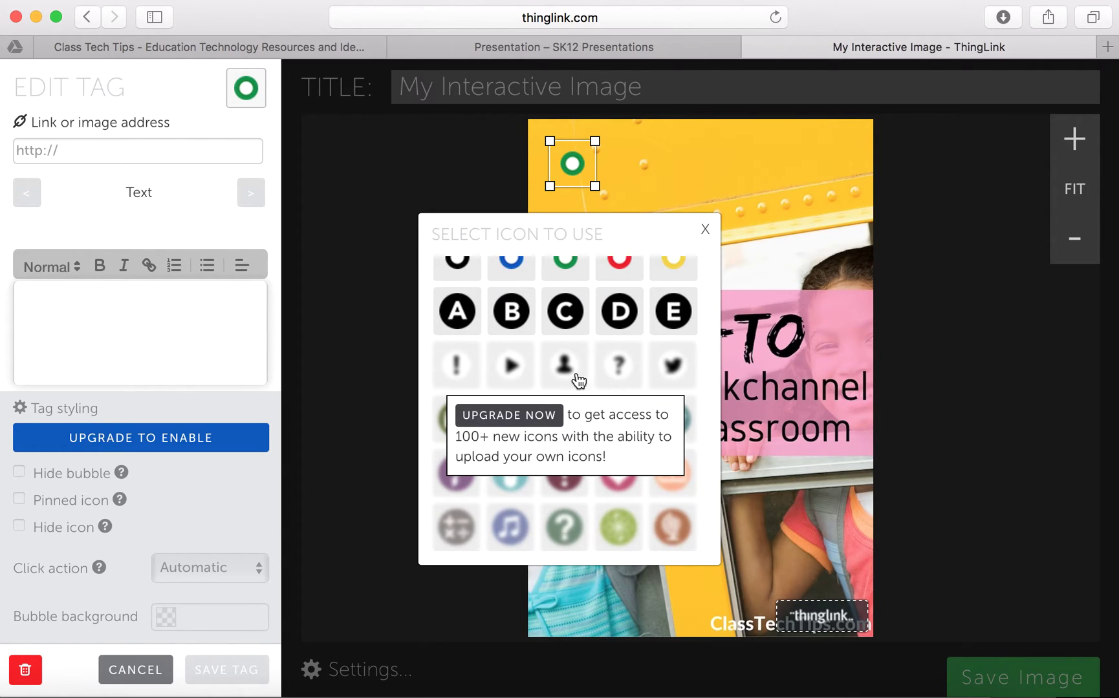
pyautogui.scroll(2, 577, 380)
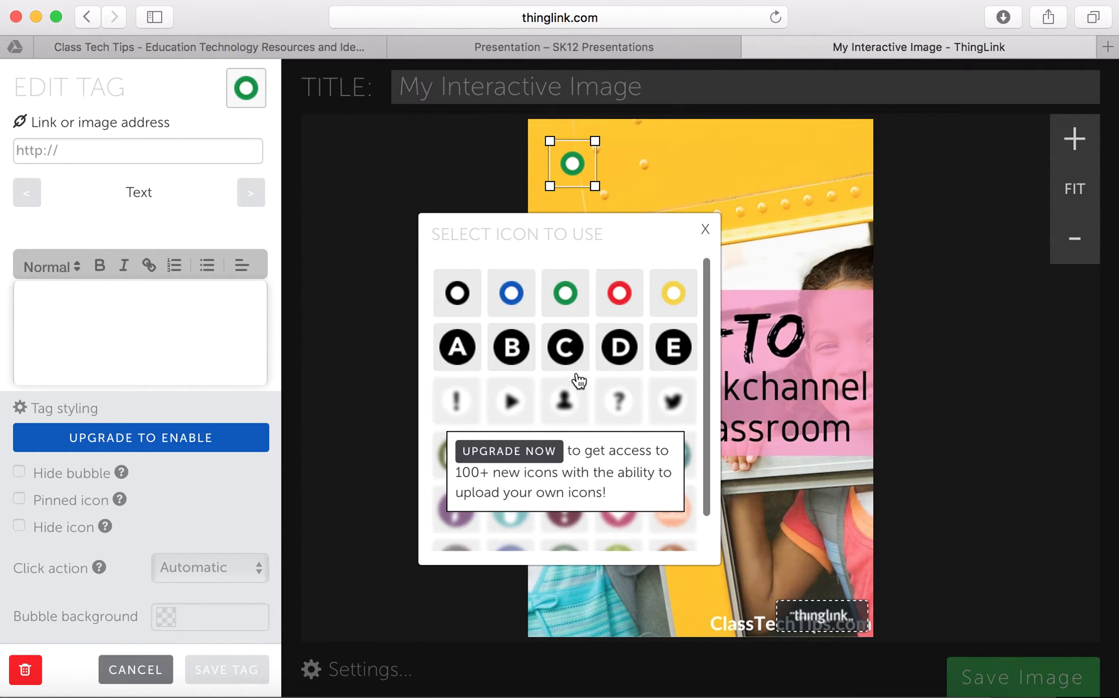
pyautogui.click(457, 339)
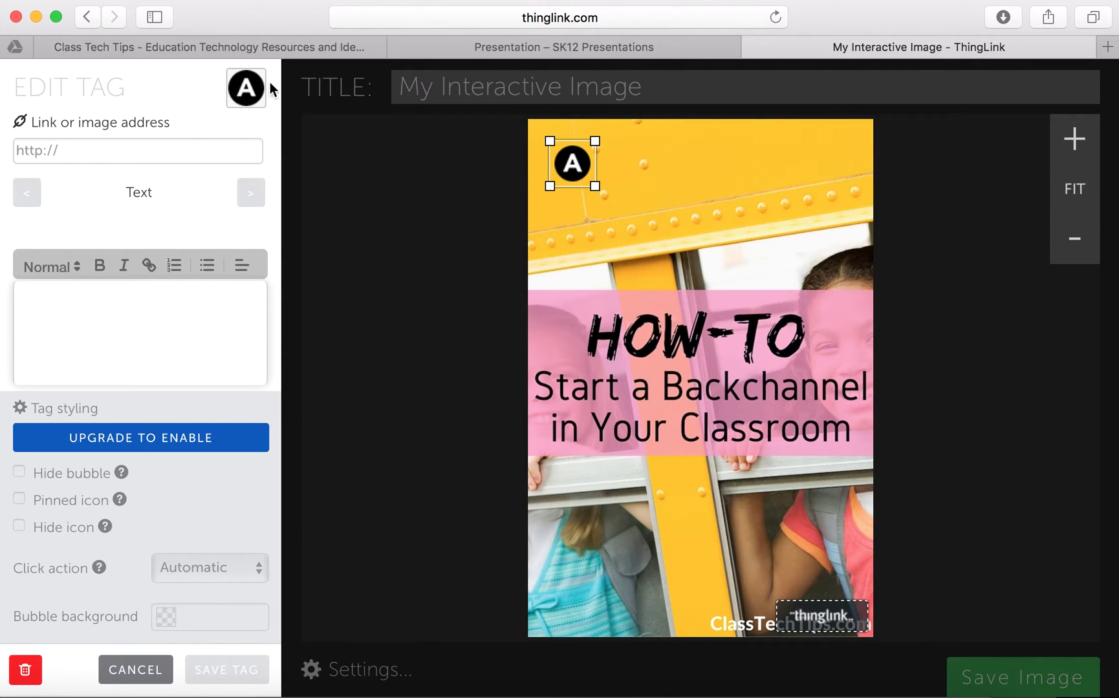
pyautogui.click(246, 92)
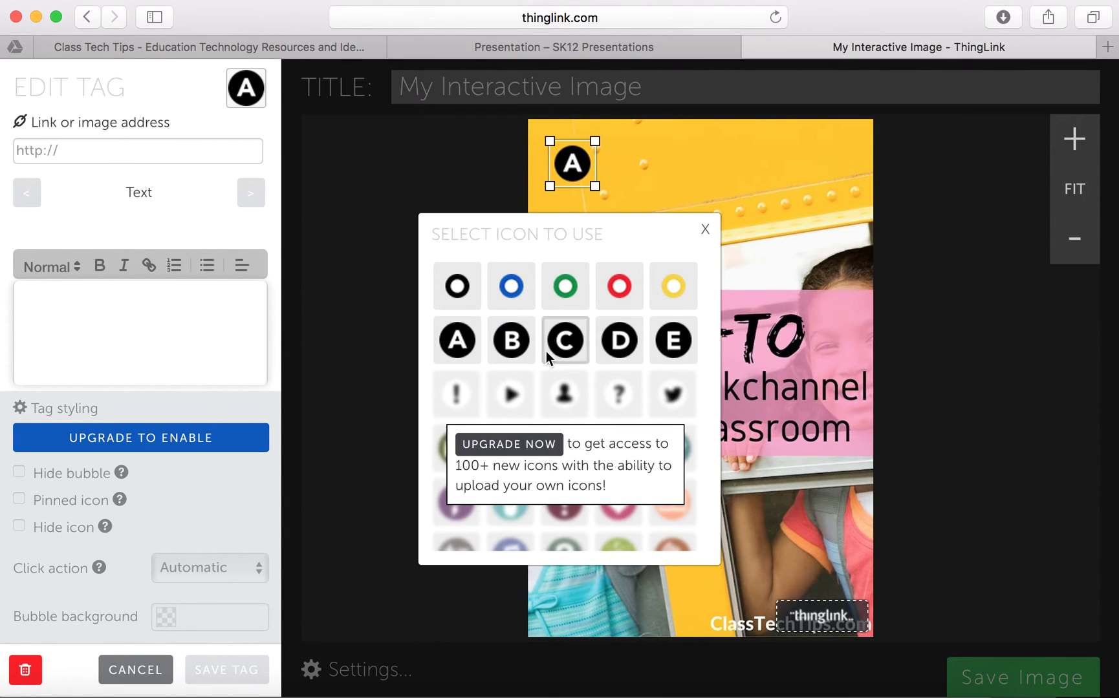
pyautogui.click(83, 155)
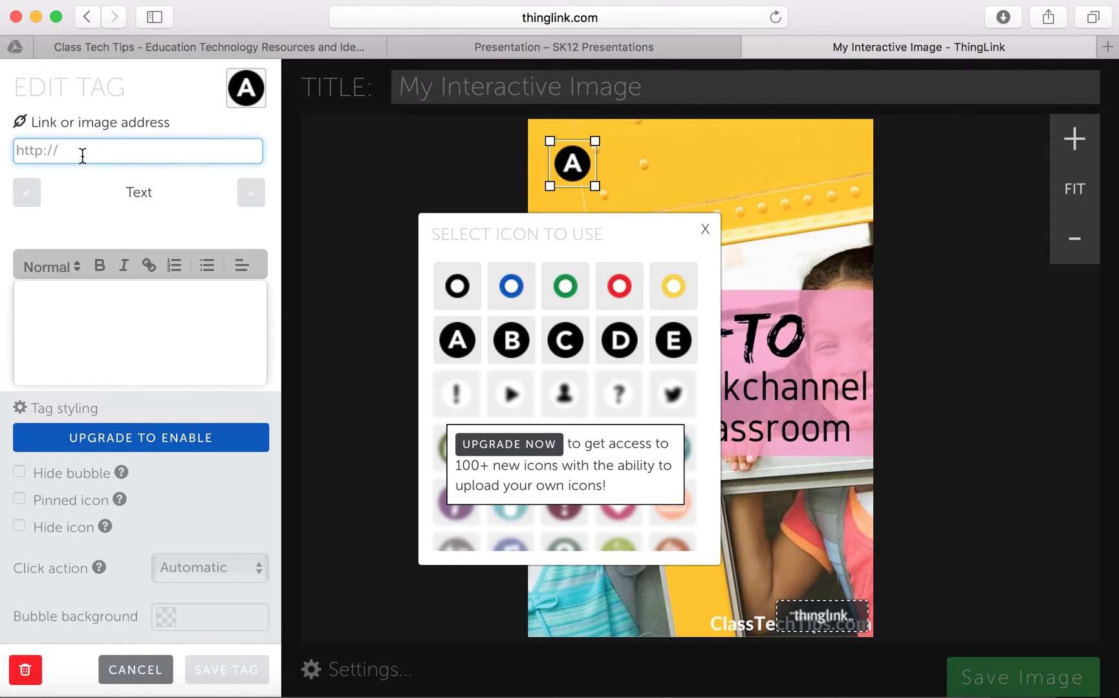
pyautogui.click(705, 230)
pyautogui.click(109, 158)
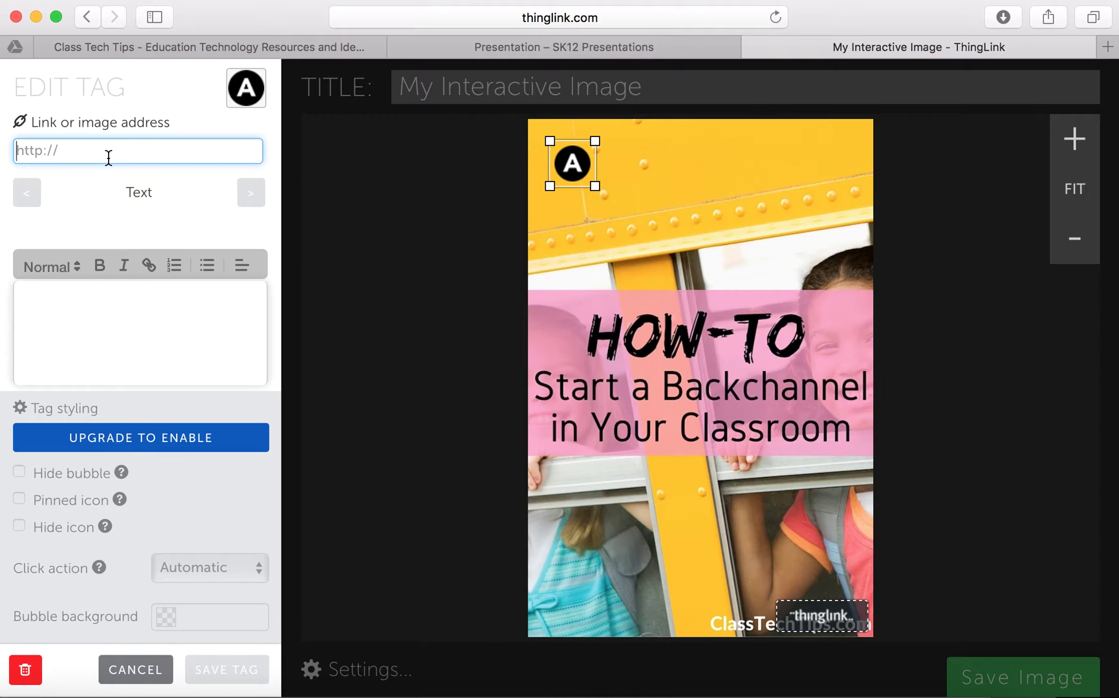
# Step: Save tag A with the text 'Step A: Open up the backchannel and show students the dashboard.'
pyautogui.click(142, 310)
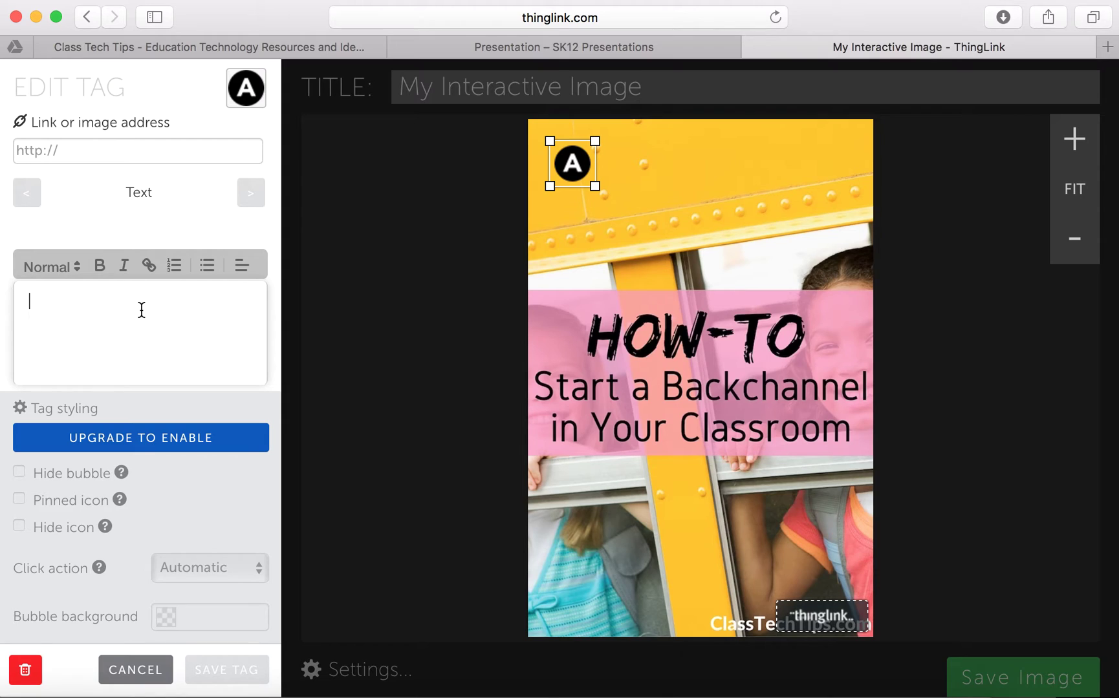
pyautogui.write('Step A: ')
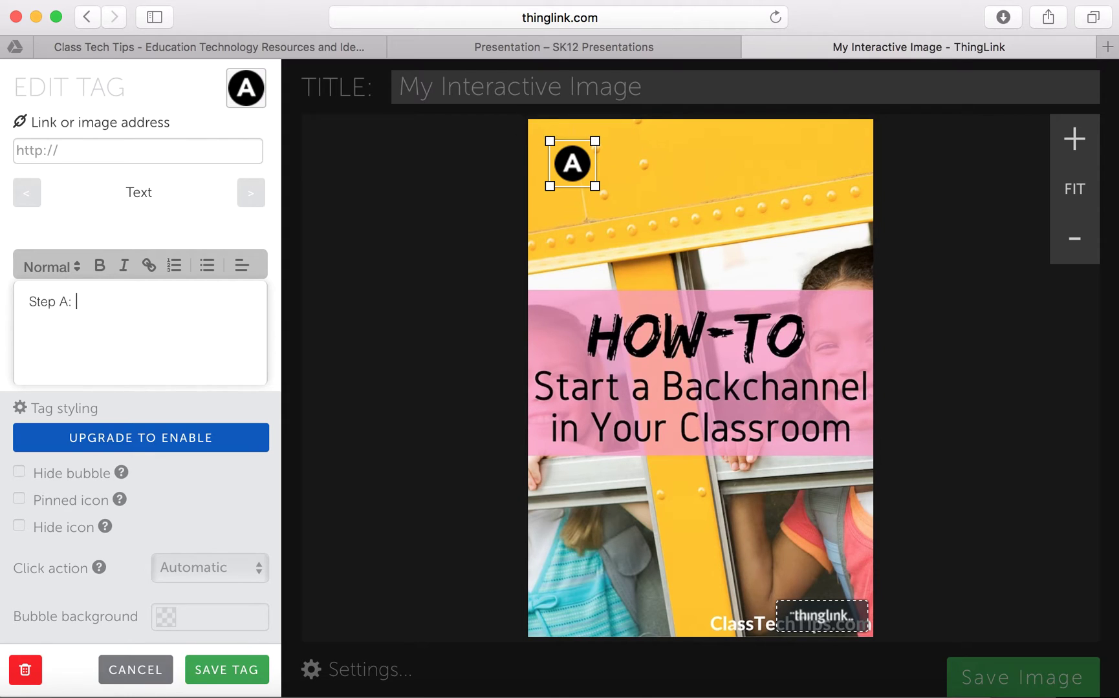
pyautogui.write('Open up th')
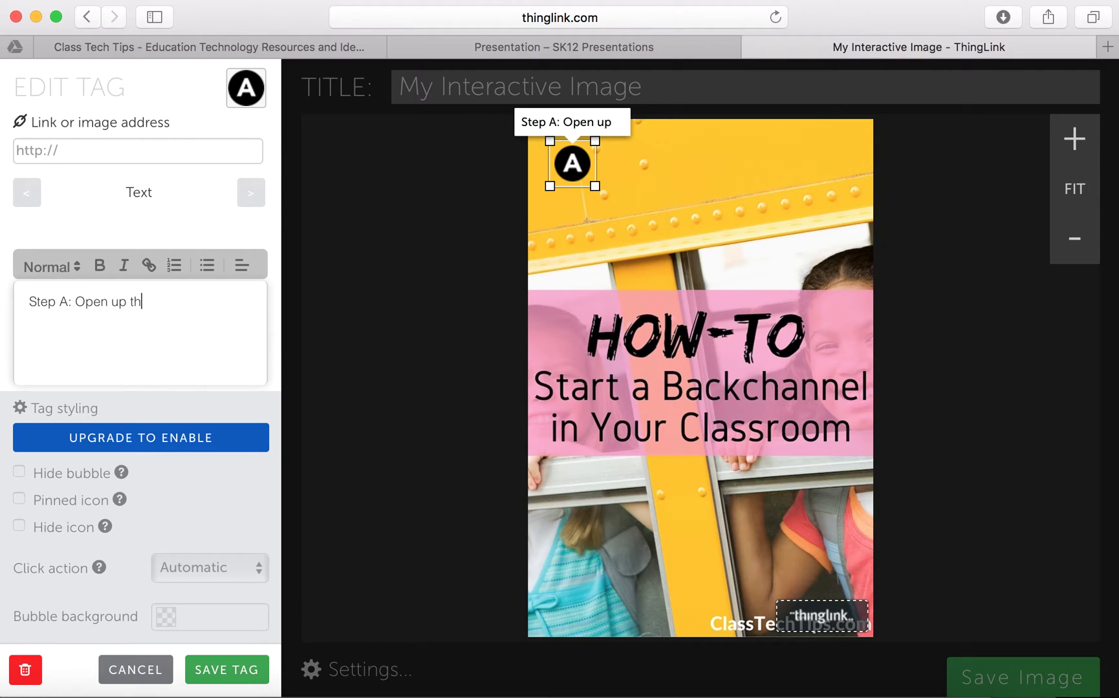
pyautogui.write('e backchann')
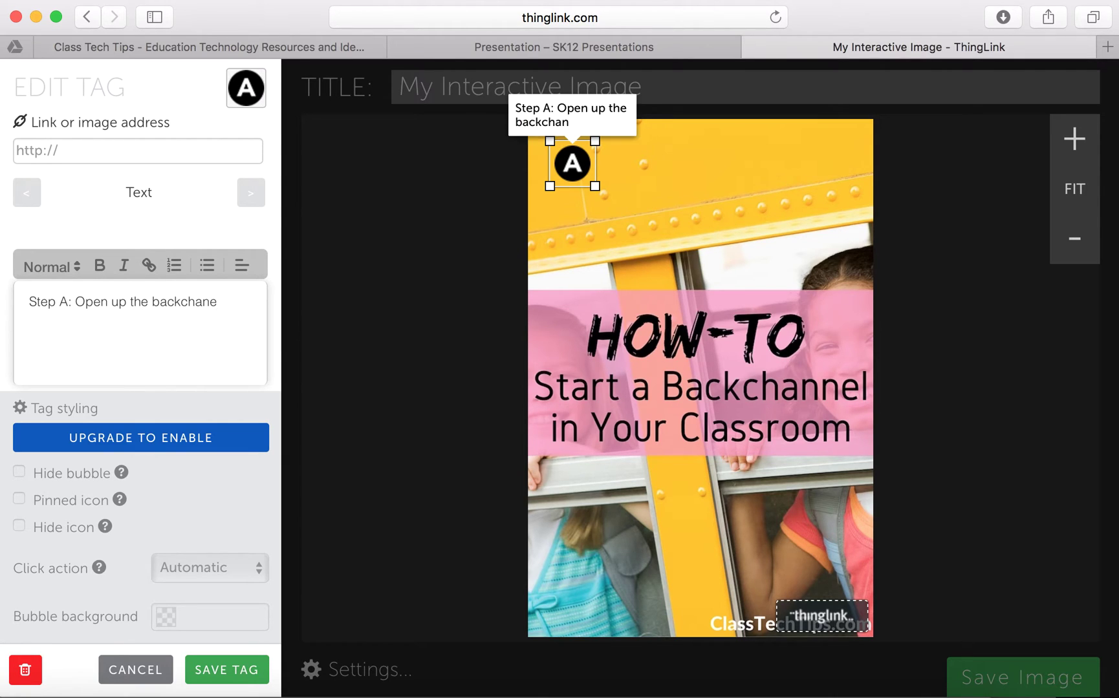
pyautogui.write('el and show')
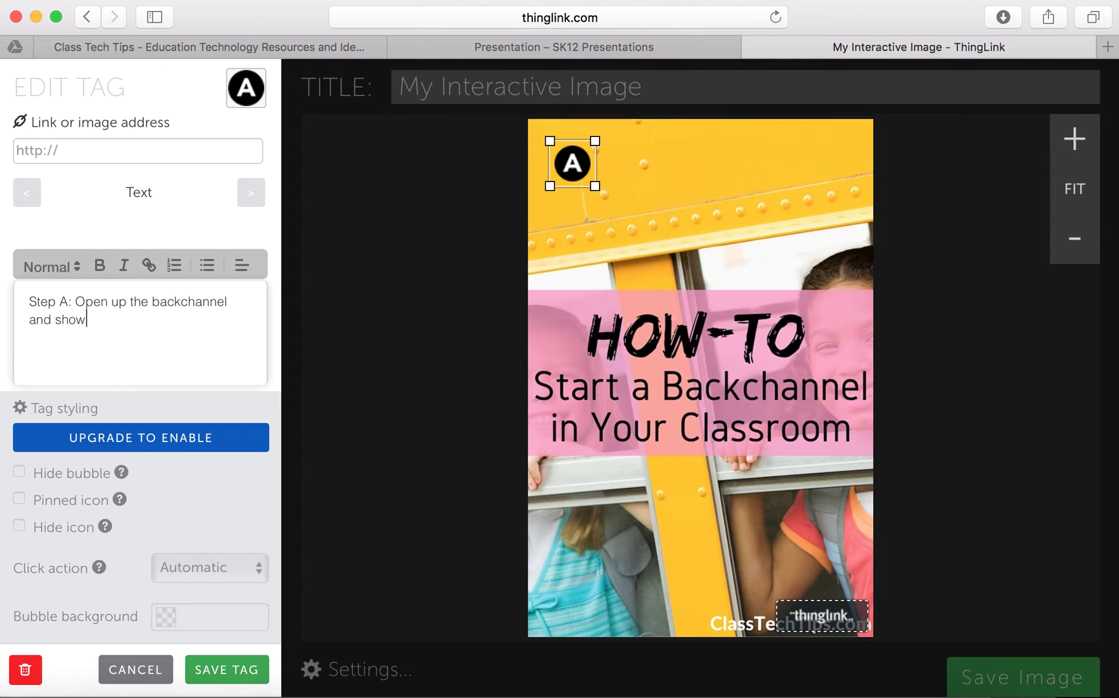
pyautogui.write(' students the da')
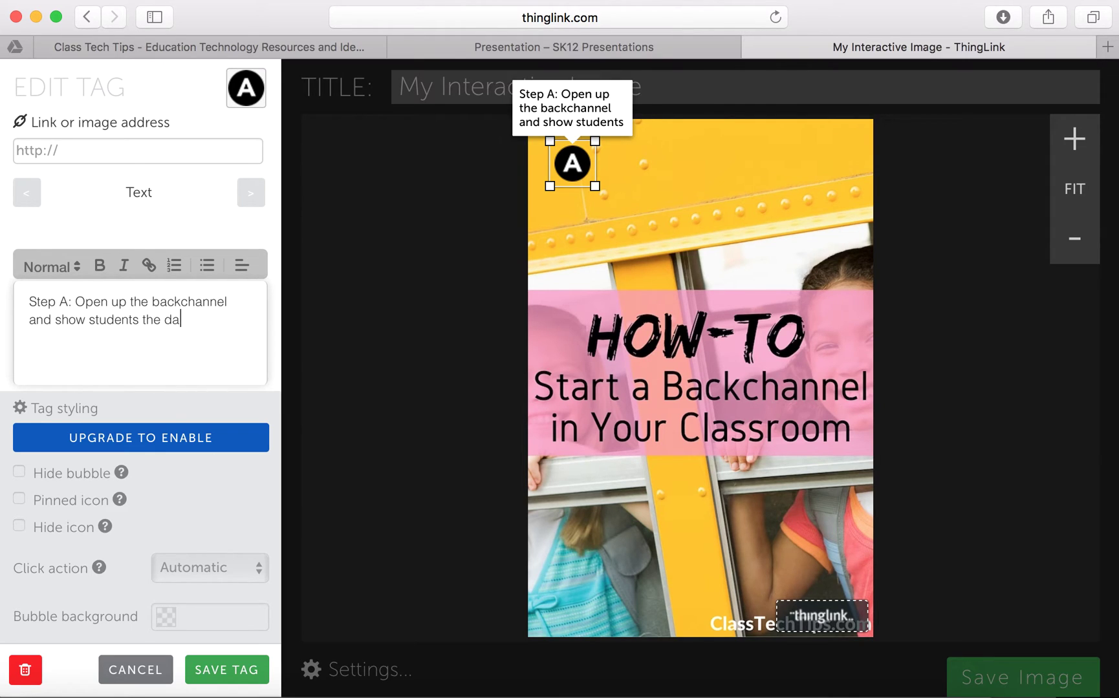
pyautogui.write('shboard.')
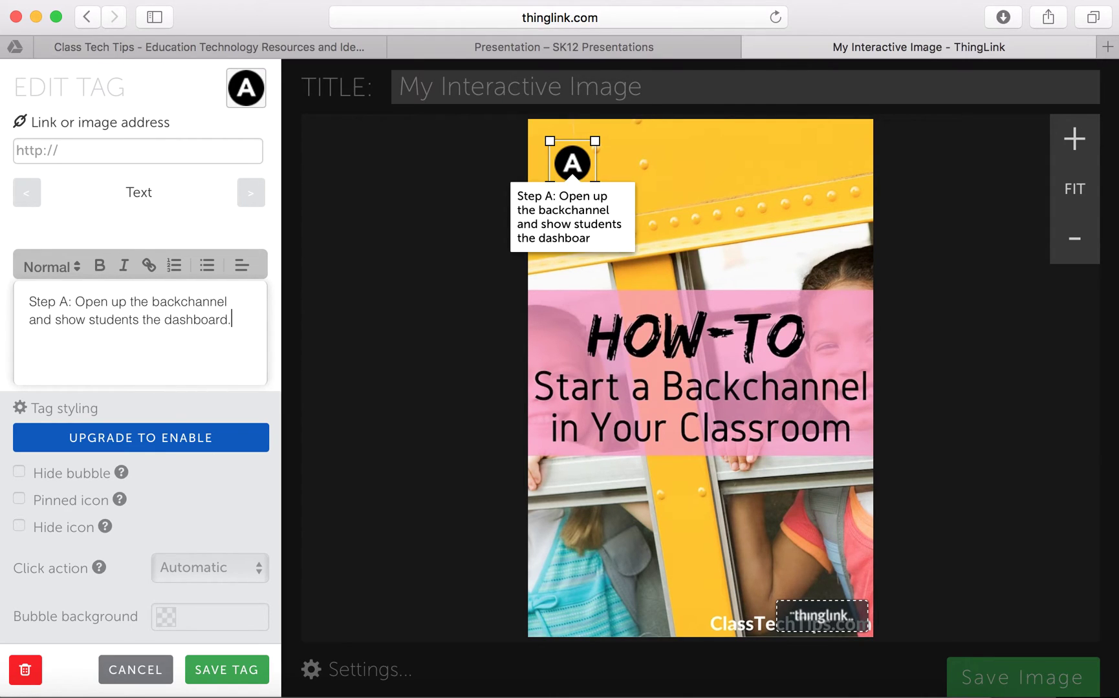
pyautogui.click(221, 670)
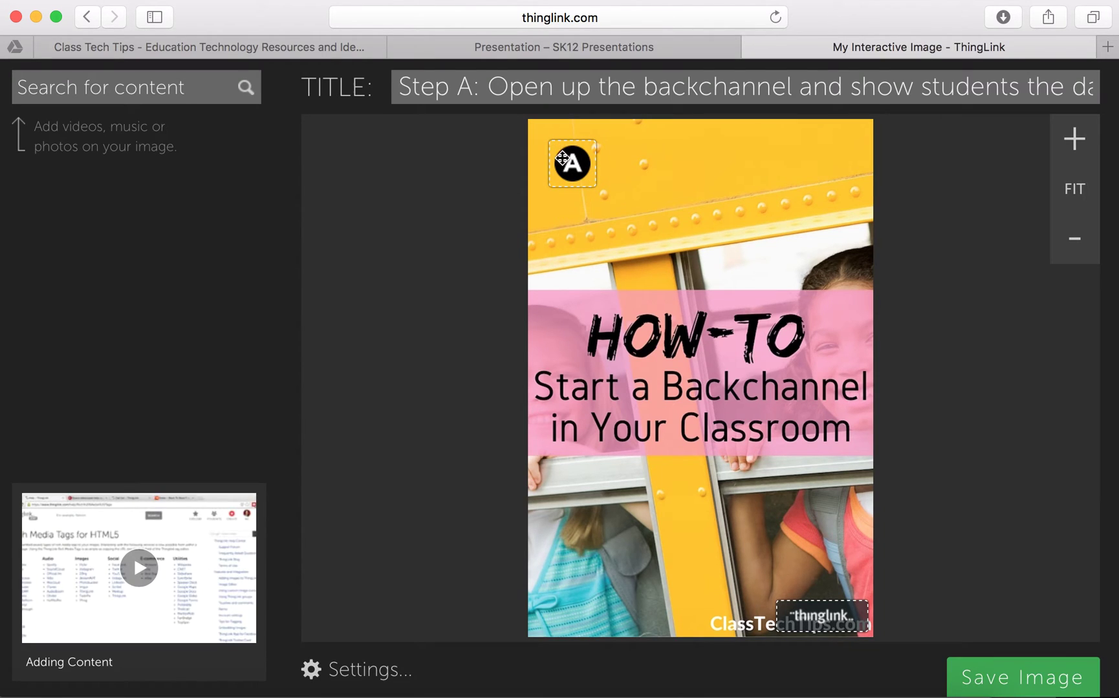
# Step: Delete the stray extra tag and add a B-lettered tag at the poster's top right
pyautogui.click(564, 220)
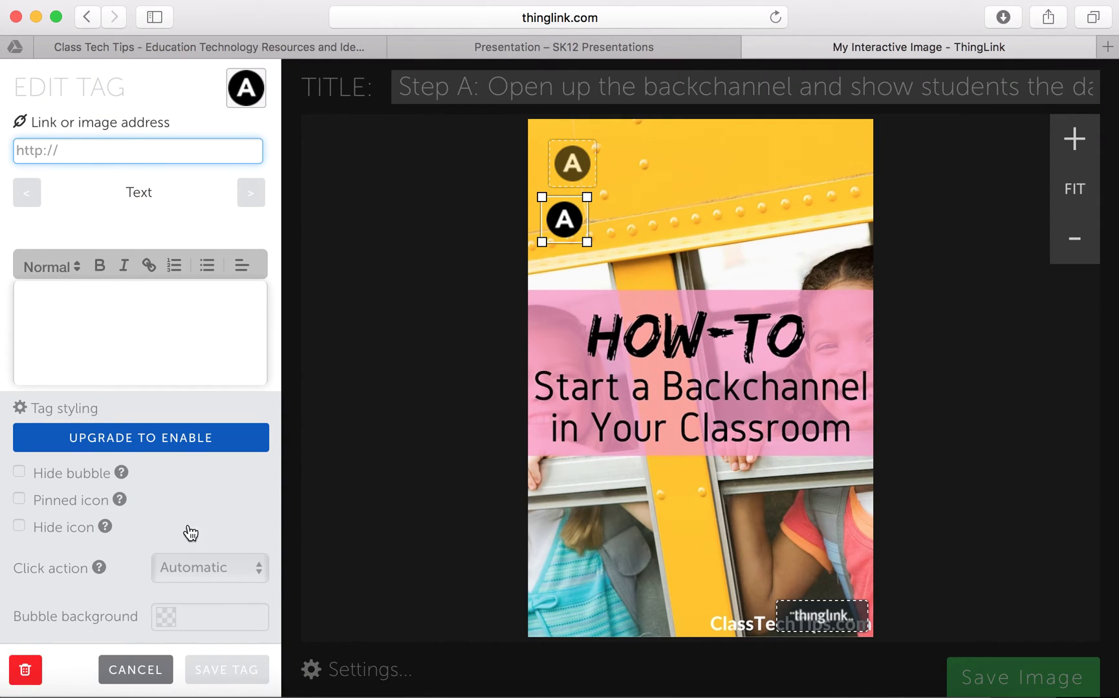
pyautogui.click(25, 674)
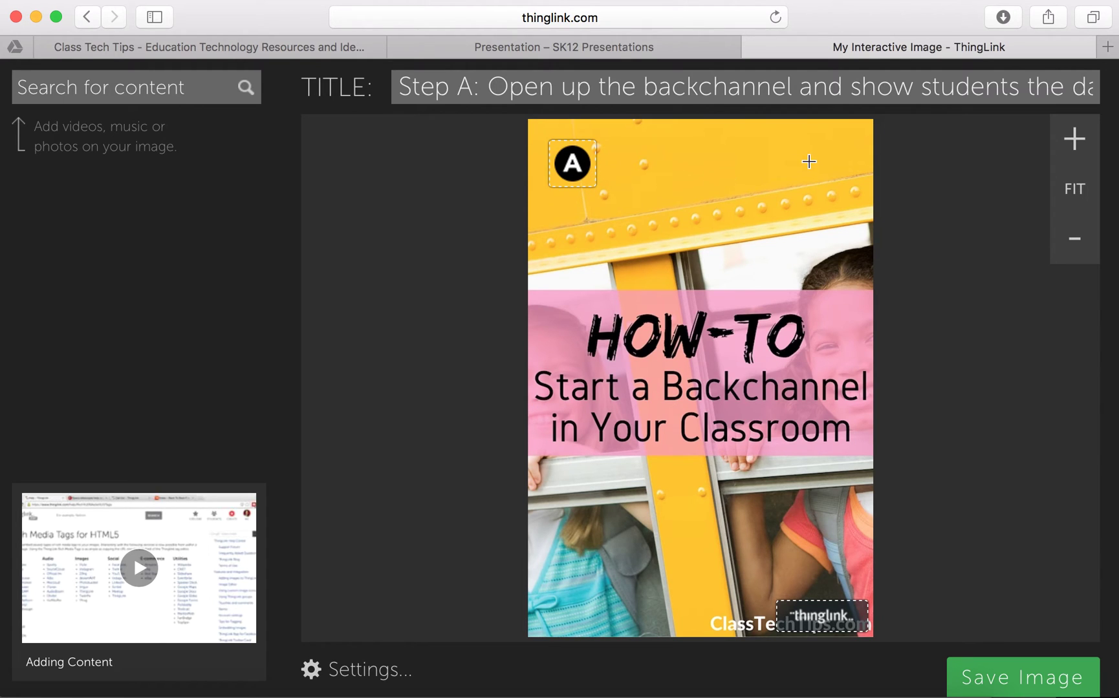
pyautogui.click(810, 161)
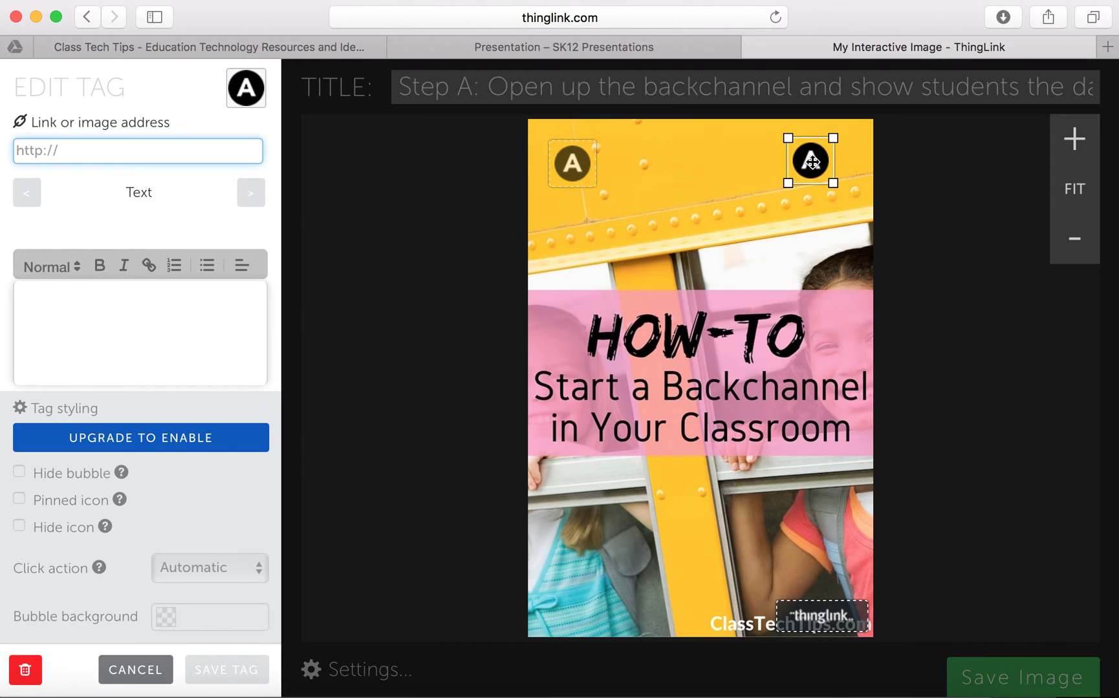
pyautogui.click(239, 94)
pyautogui.click(517, 346)
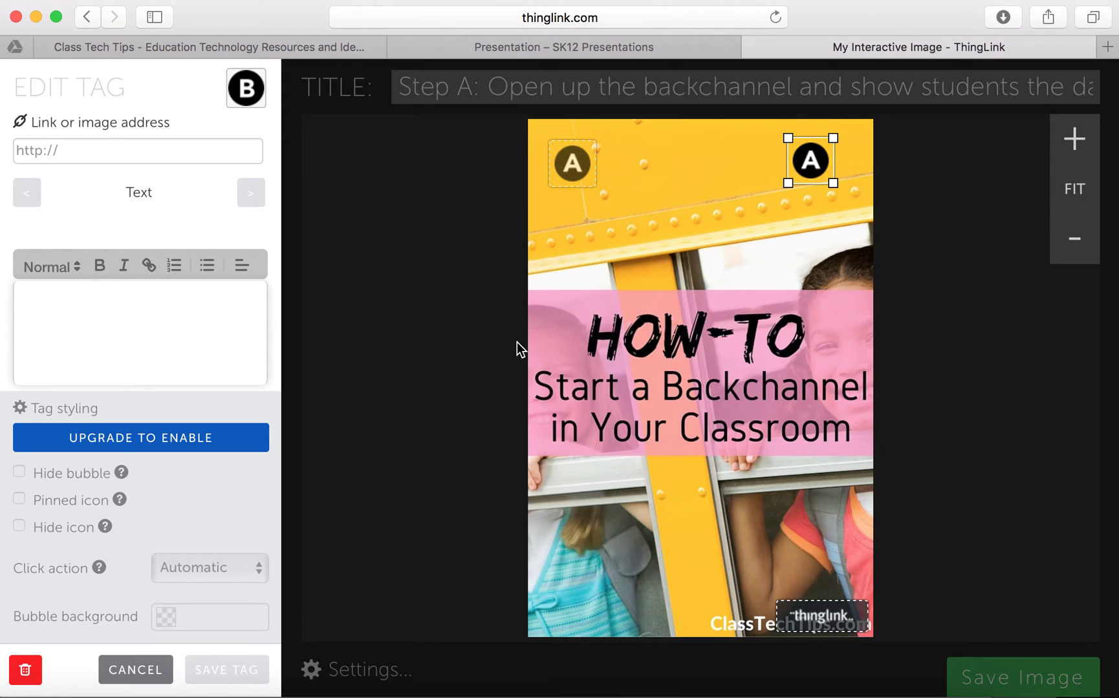
# Step: Give tag B the placeholder text 'Step B: -------' and save it
pyautogui.click(153, 323)
pyautogui.write('Step B: --------')
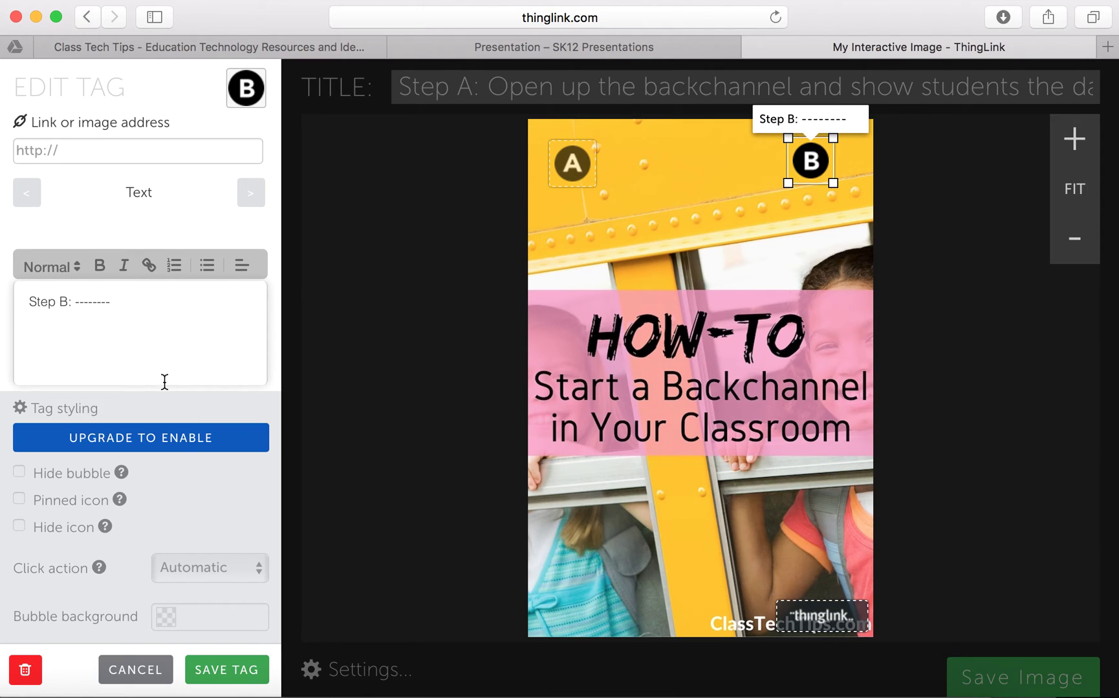
pyautogui.click(218, 671)
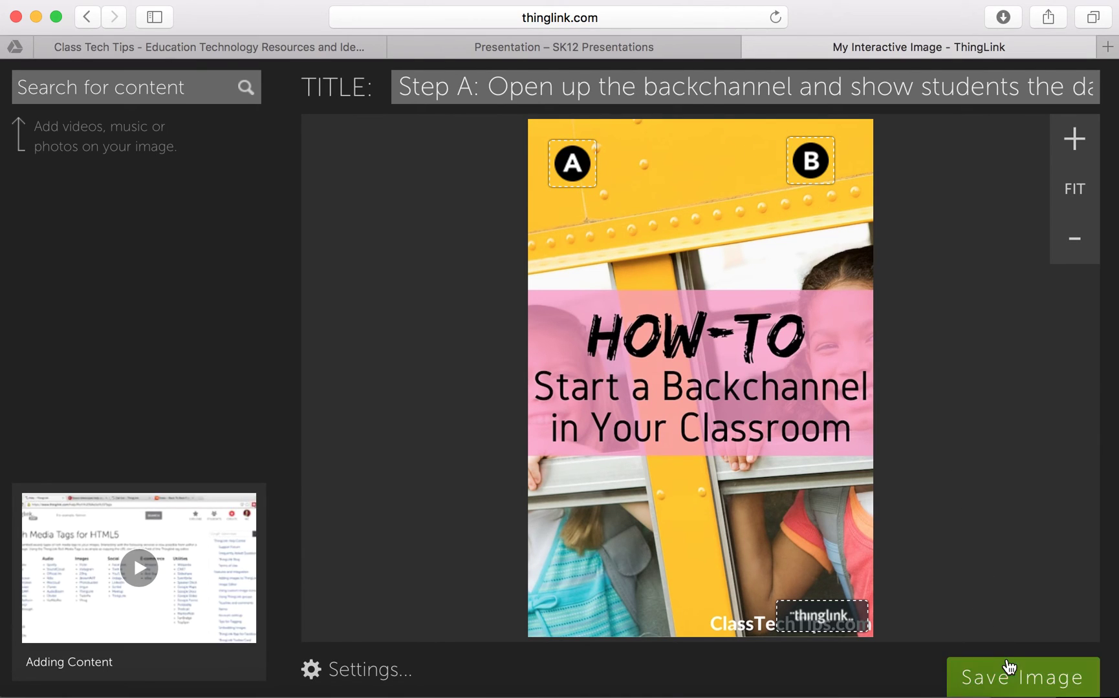
# Step: Save the tagged poster as an interactive image
pyautogui.click(1013, 679)
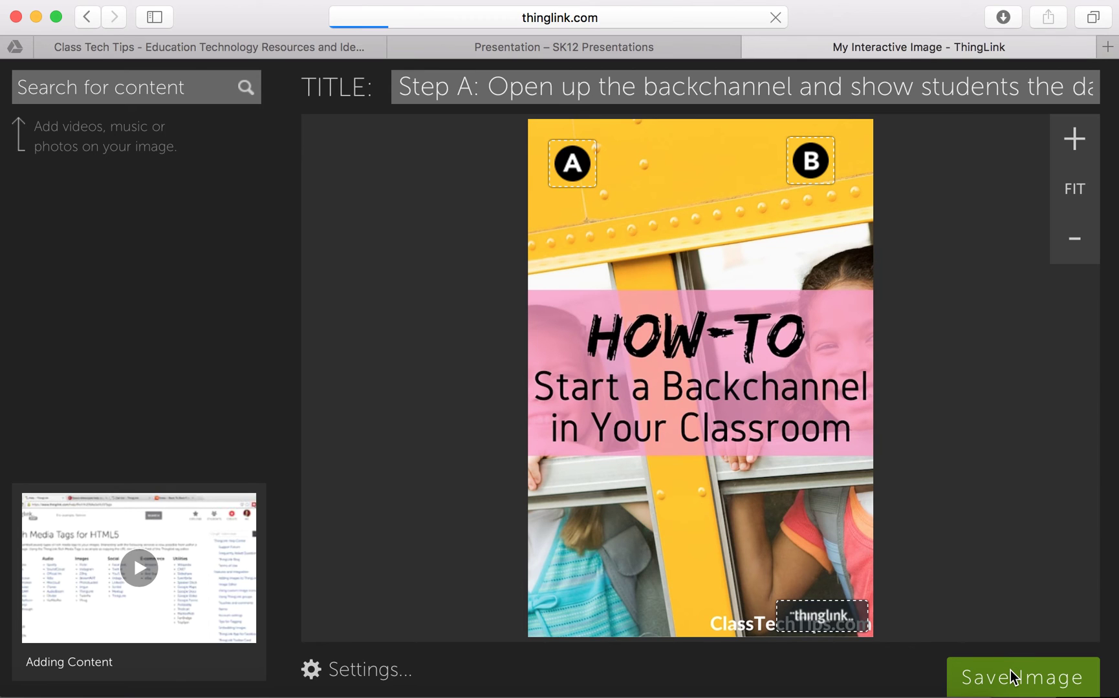
pyautogui.scroll(-10, 716, 533)
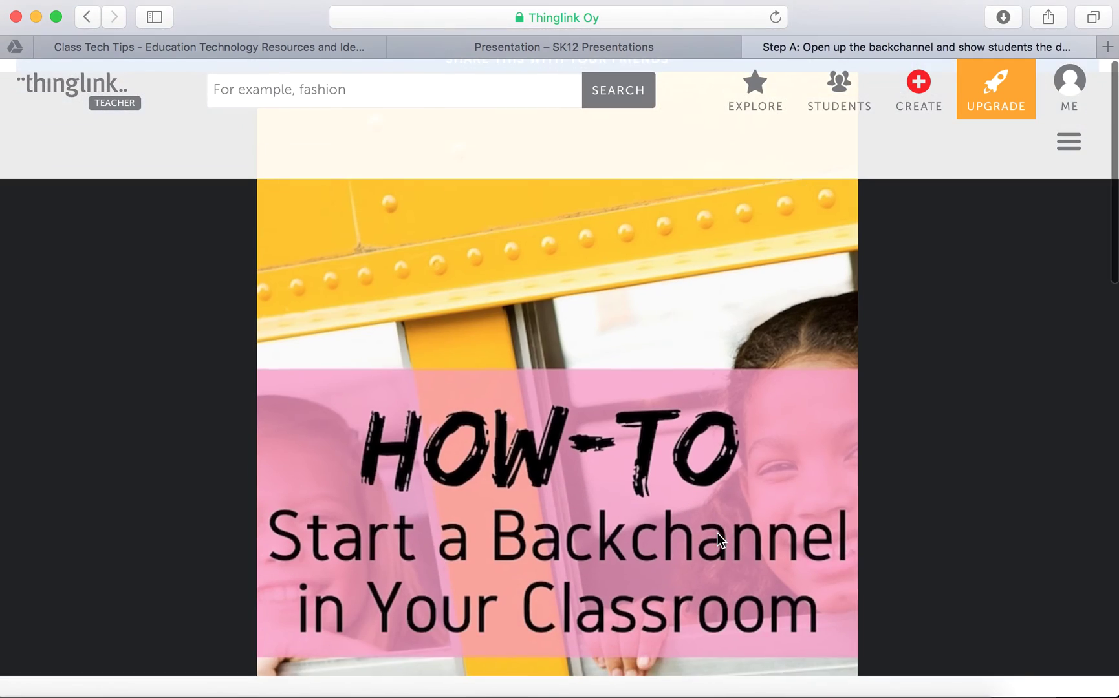
pyautogui.scroll(5, 717, 533)
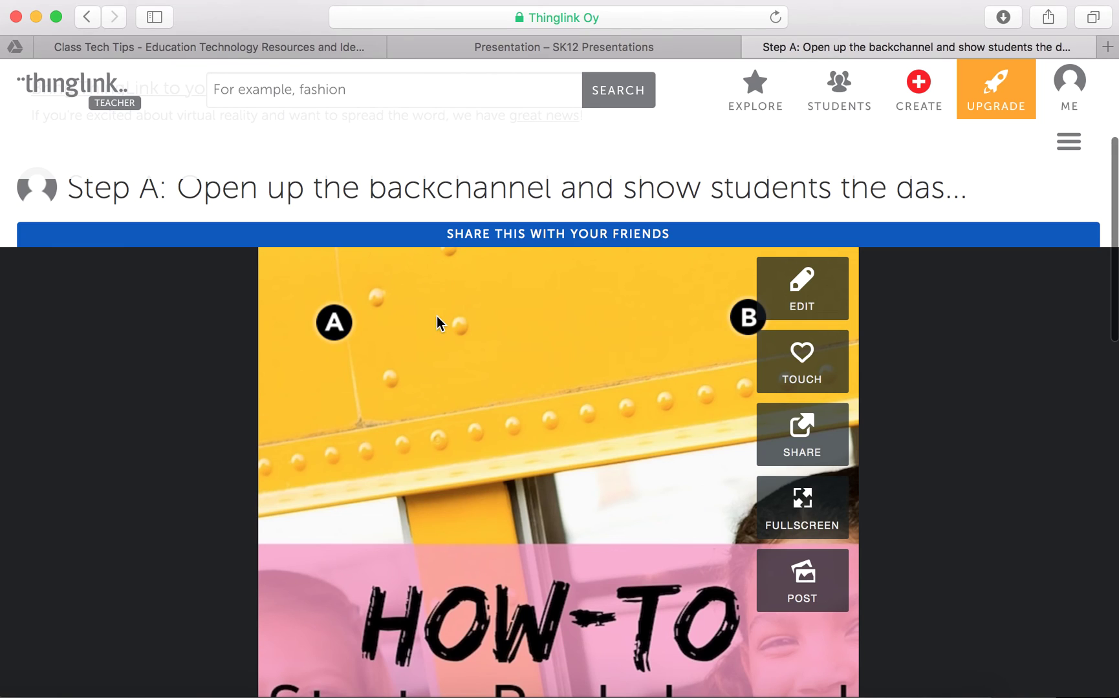
# Step: Check the A and B hotspots on the saved image, then return to the Canva presentation
pyautogui.moveTo(334, 324)
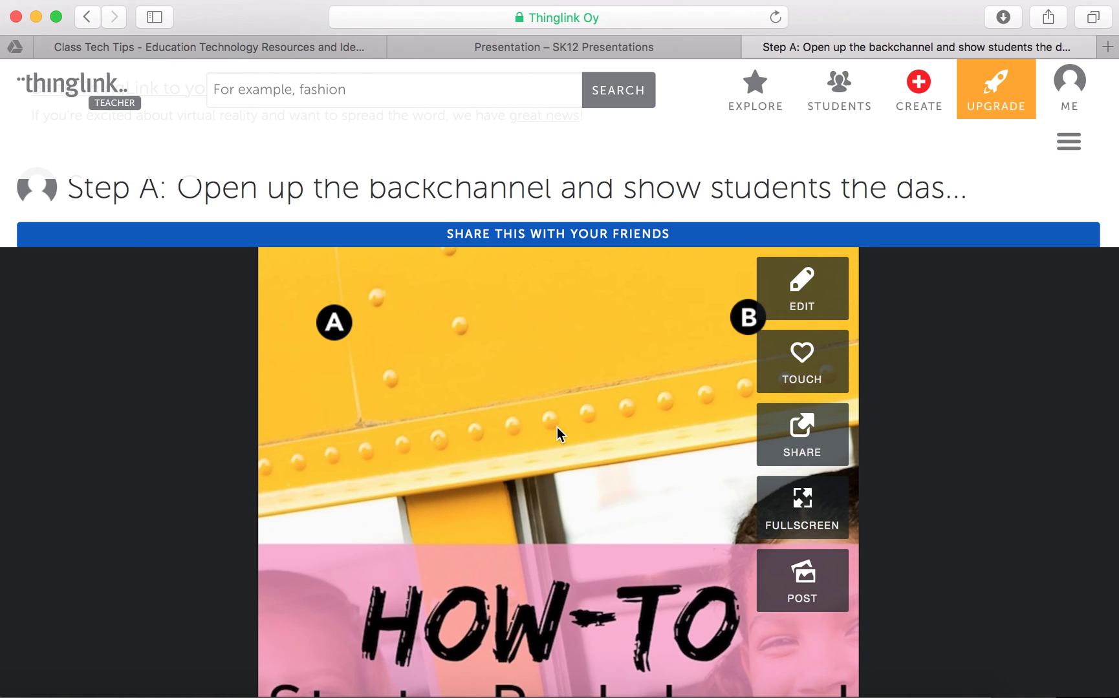
pyautogui.scroll(-3, 537, 514)
pyautogui.scroll(-5, 537, 511)
pyautogui.scroll(2, 537, 511)
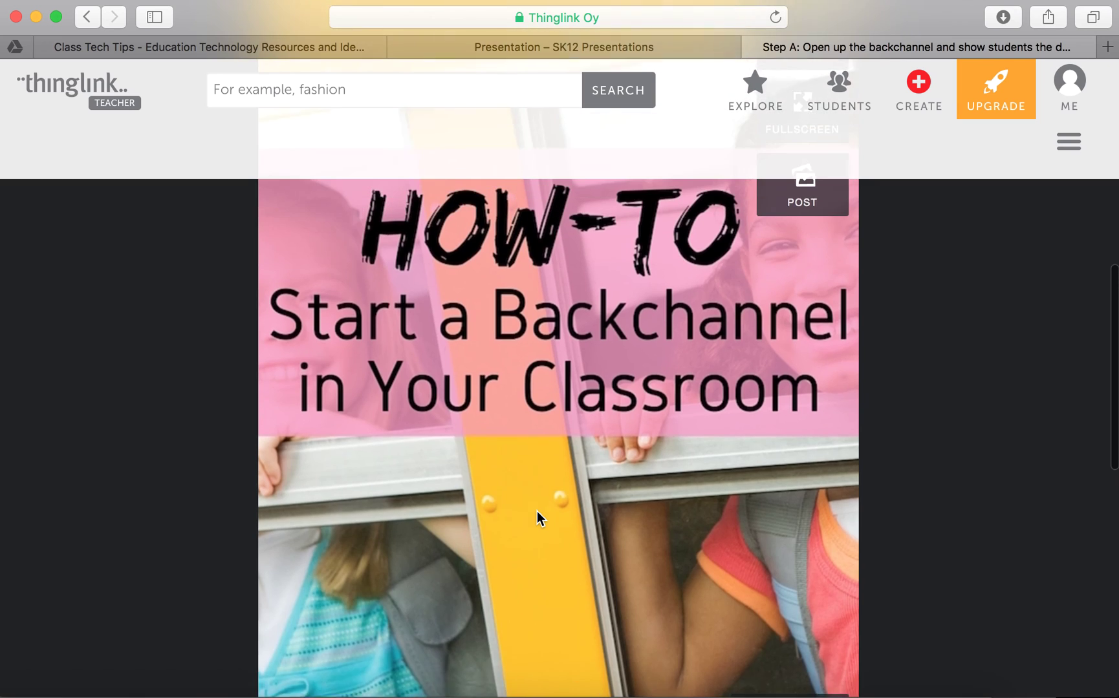
pyautogui.scroll(8, 536, 511)
pyautogui.moveTo(331, 267)
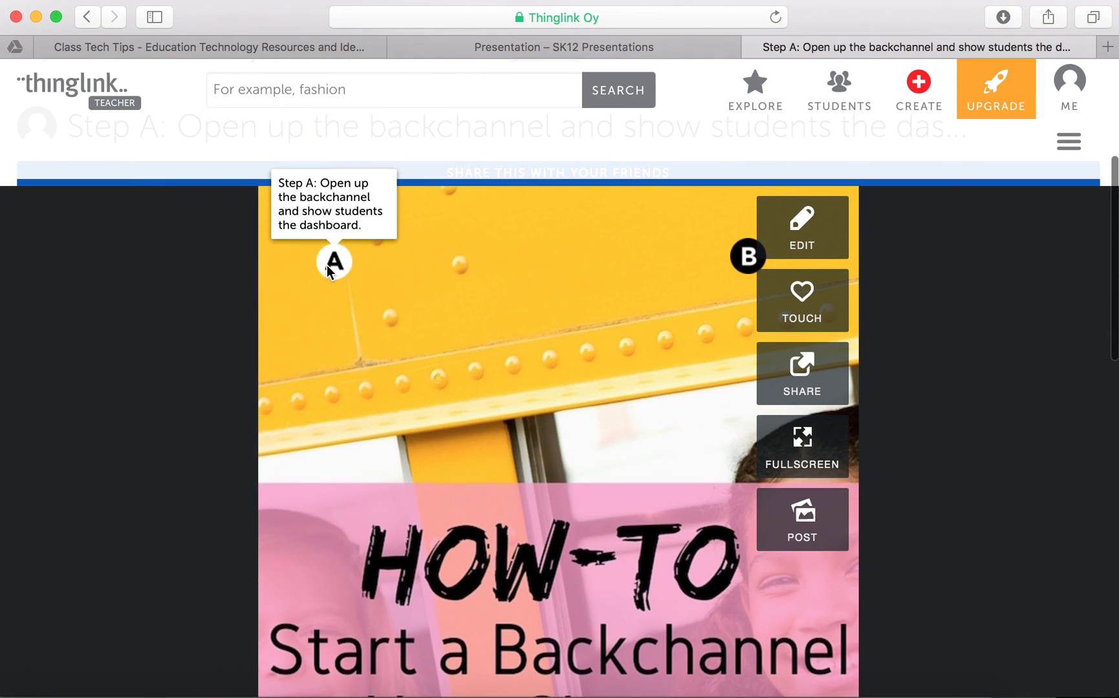
pyautogui.moveTo(747, 271)
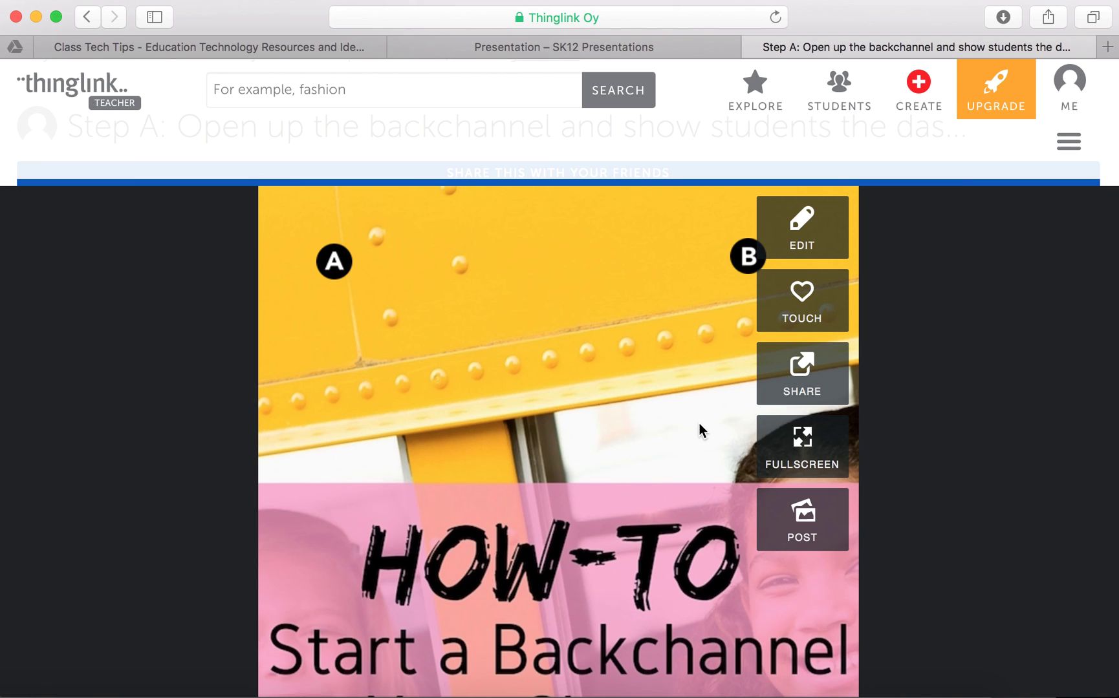
pyautogui.click(618, 47)
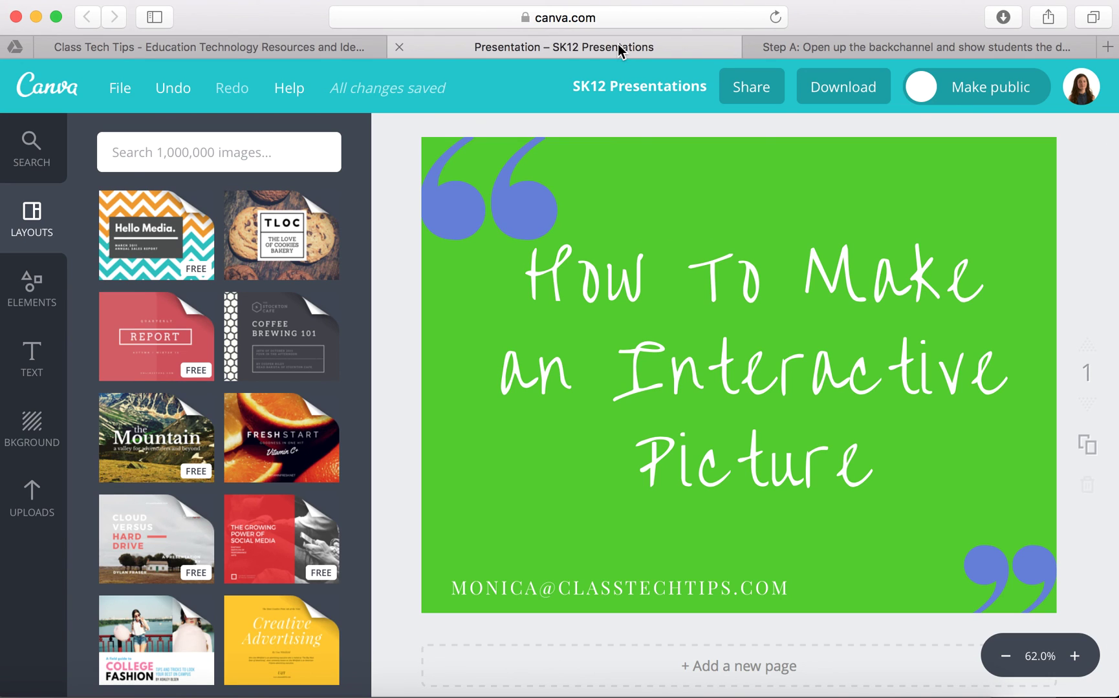